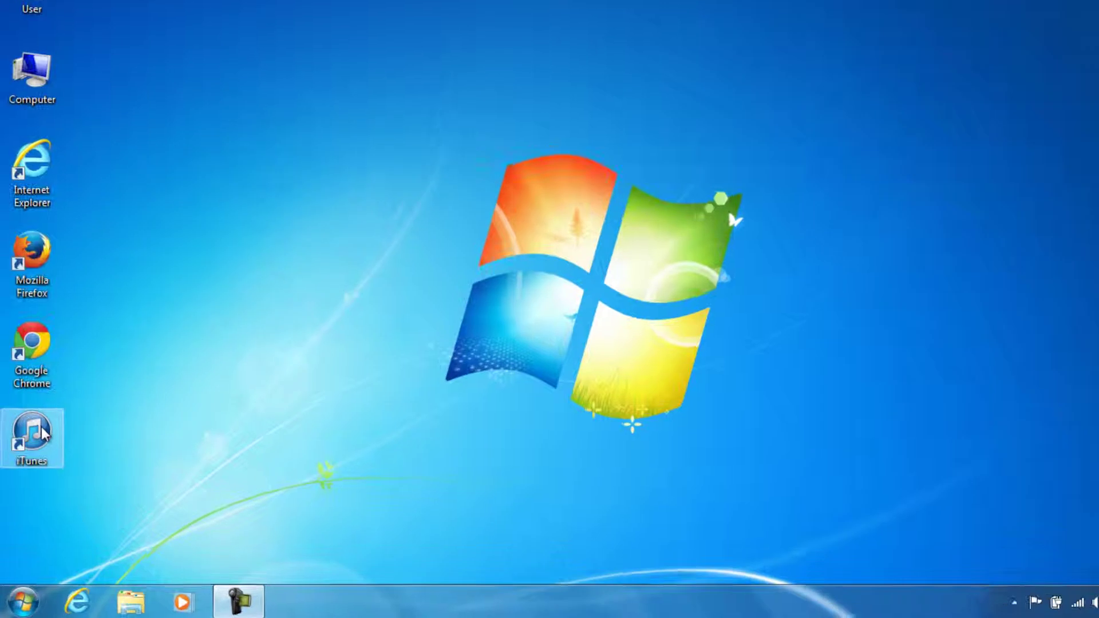
- Open iTunes and play Track 01 from the music library for a few seconds, pausing it again
double_click(41, 433)
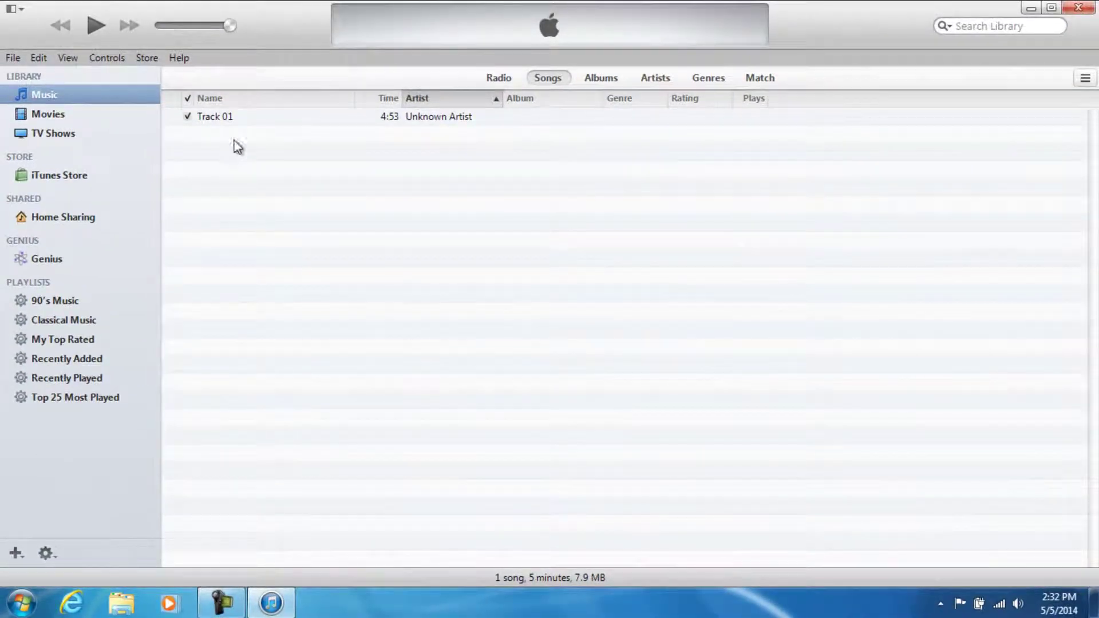
left_click(279, 119)
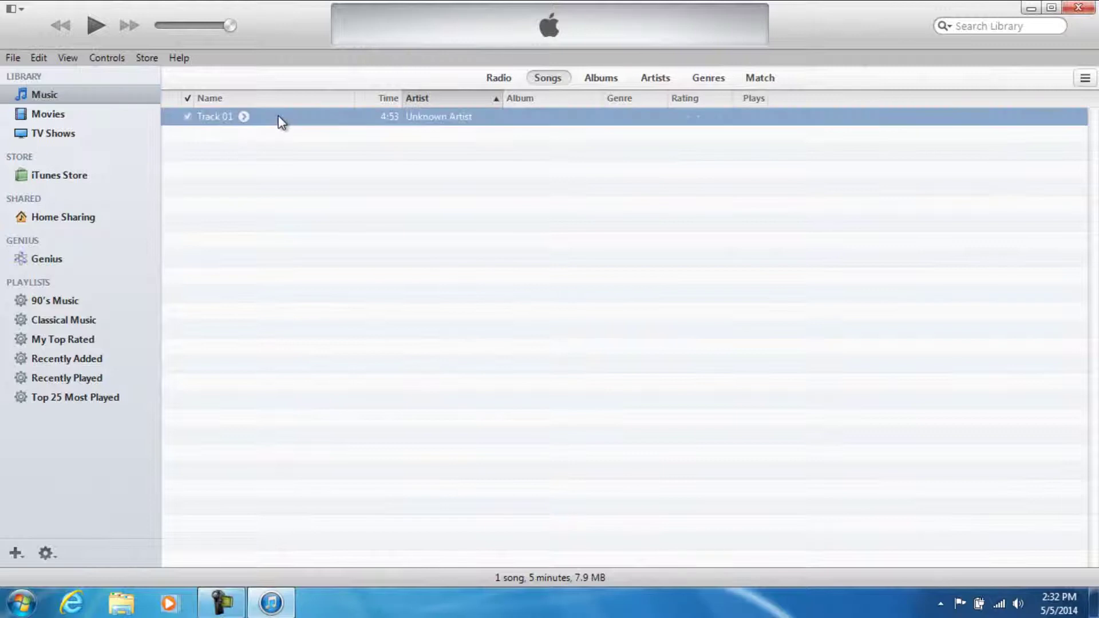
double_click(214, 117)
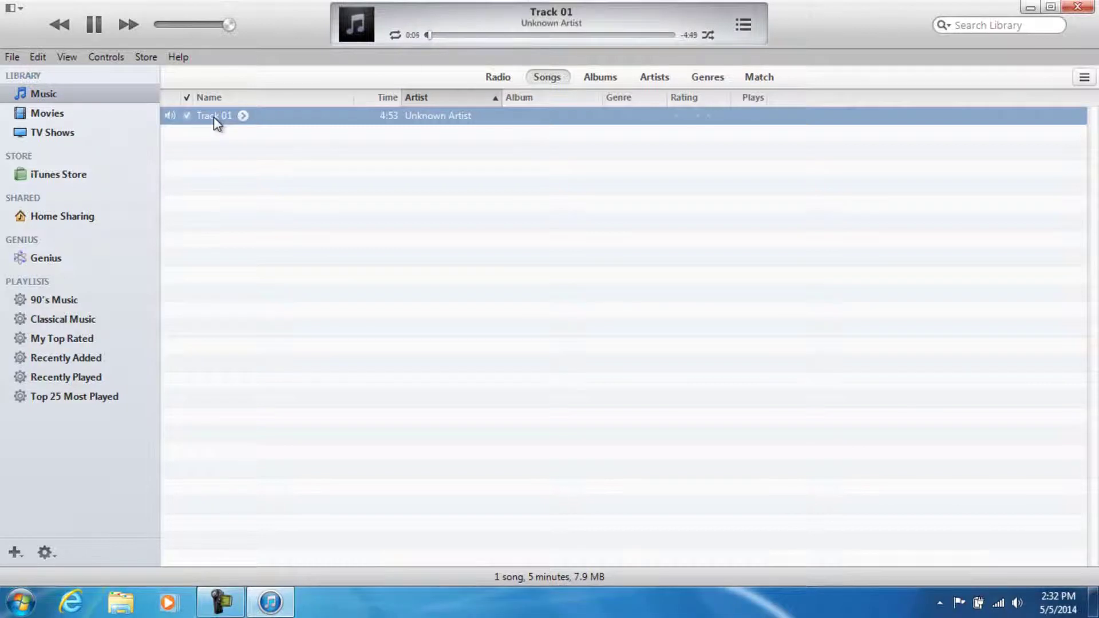
left_click(94, 24)
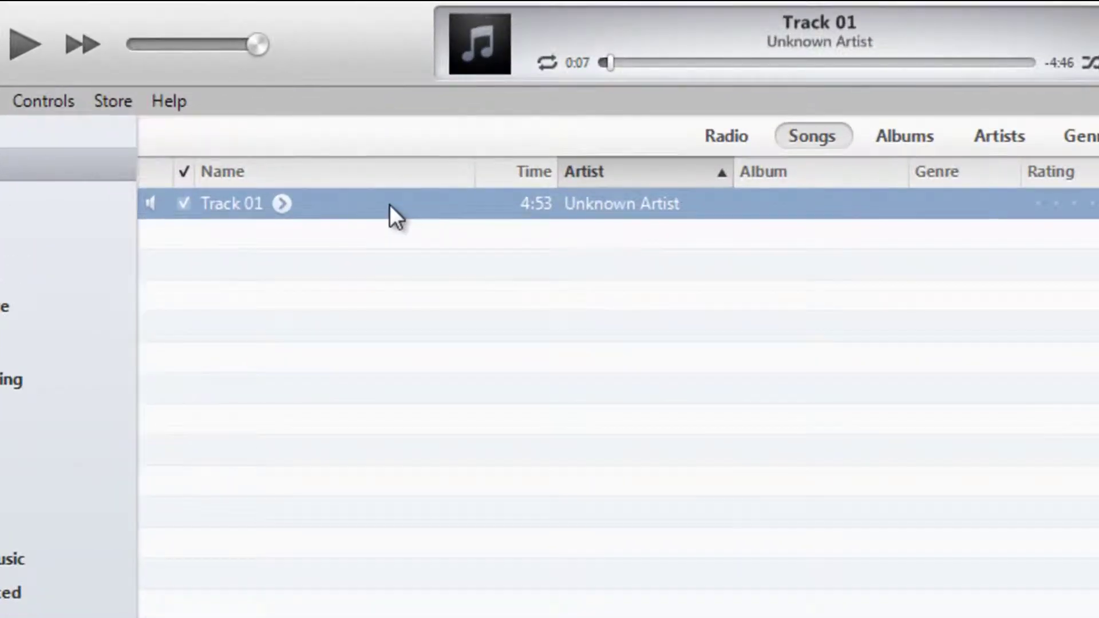
- Open the info of Track 01 and examine its summary, tag, video, sorting, options, lyrics and artwork pages
right_click(389, 204)
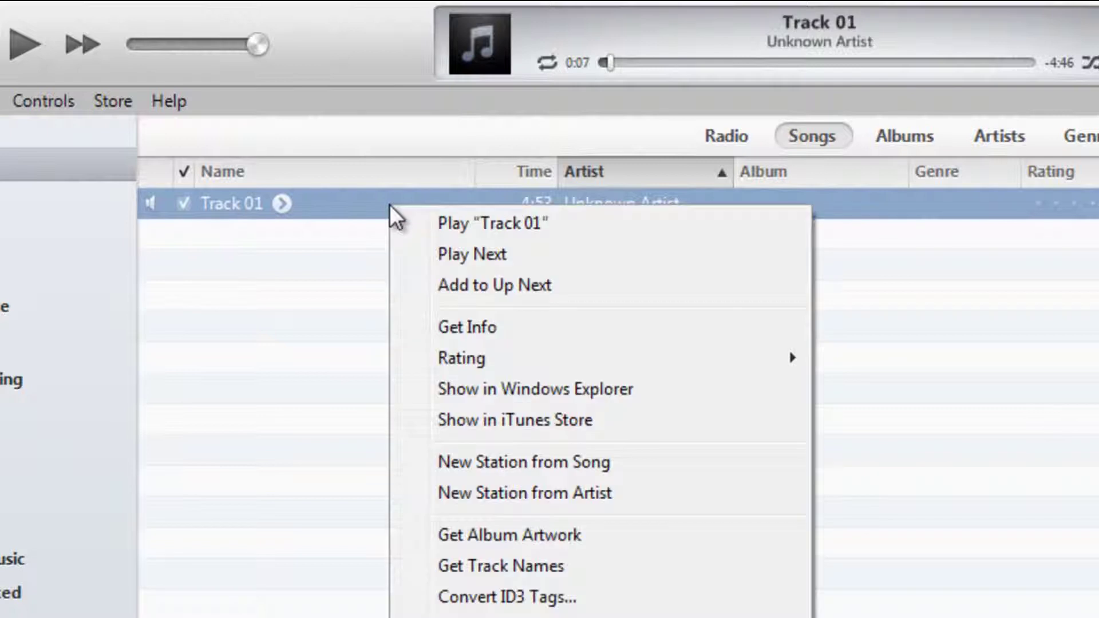
left_click(462, 325)
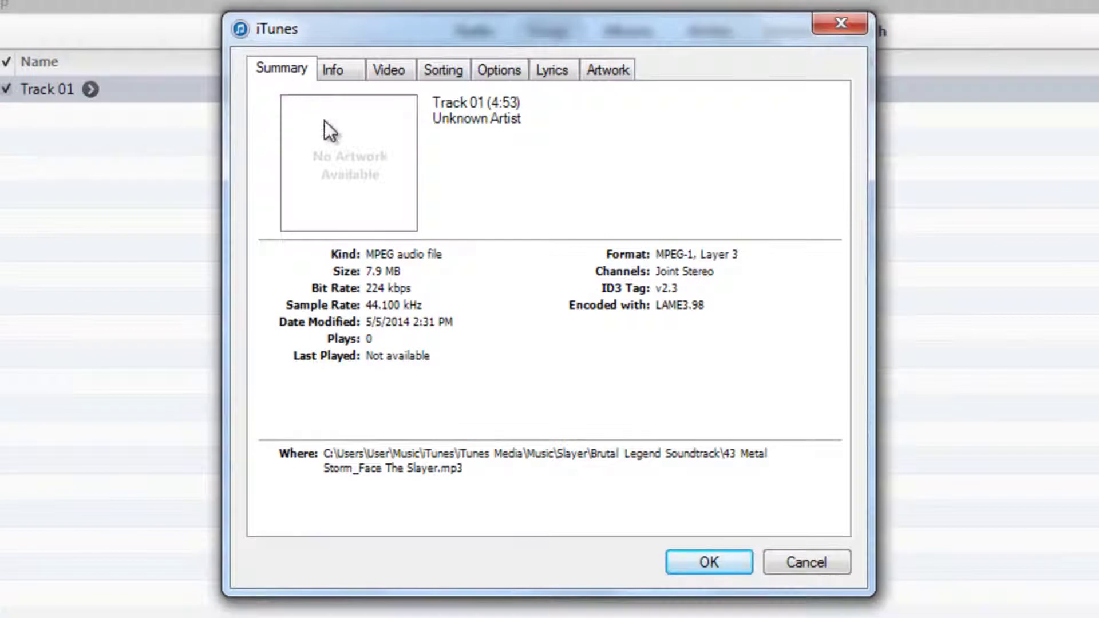
left_click(336, 78)
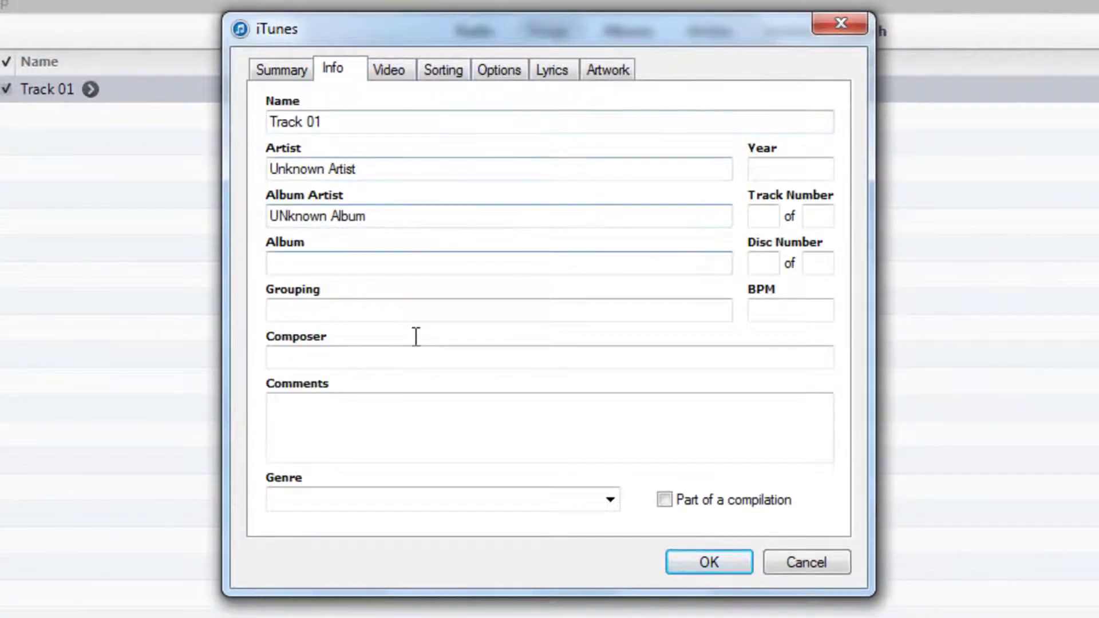
left_click(385, 76)
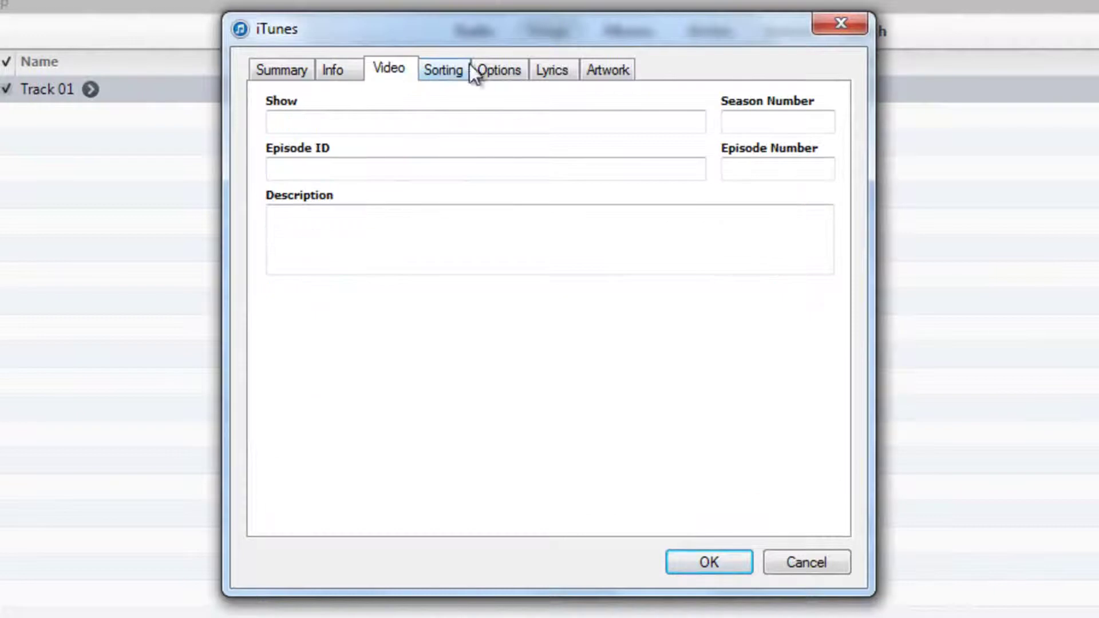
left_click(441, 77)
left_click(499, 80)
left_click(555, 76)
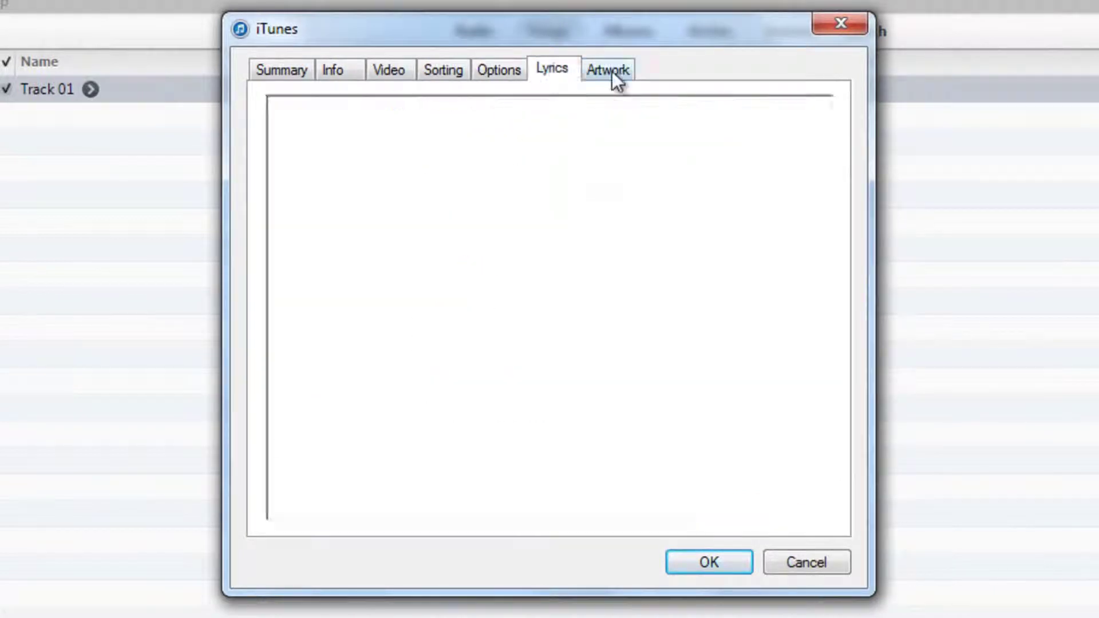
left_click(621, 71)
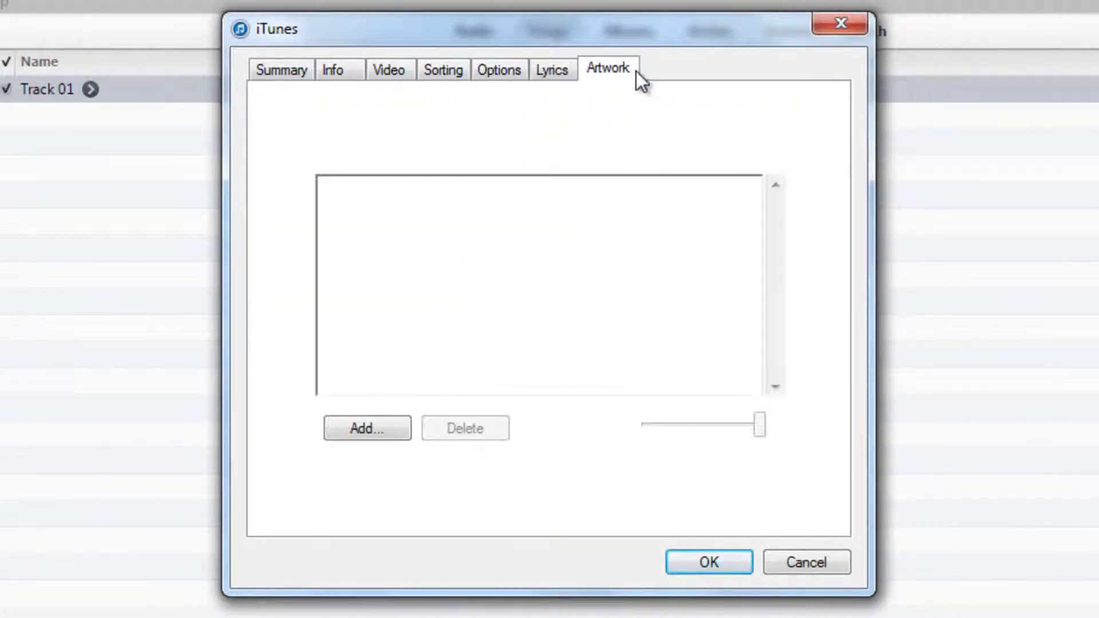
- Change the track's name in its info to "Metal Storm / Face the Slayer"
left_click(338, 69)
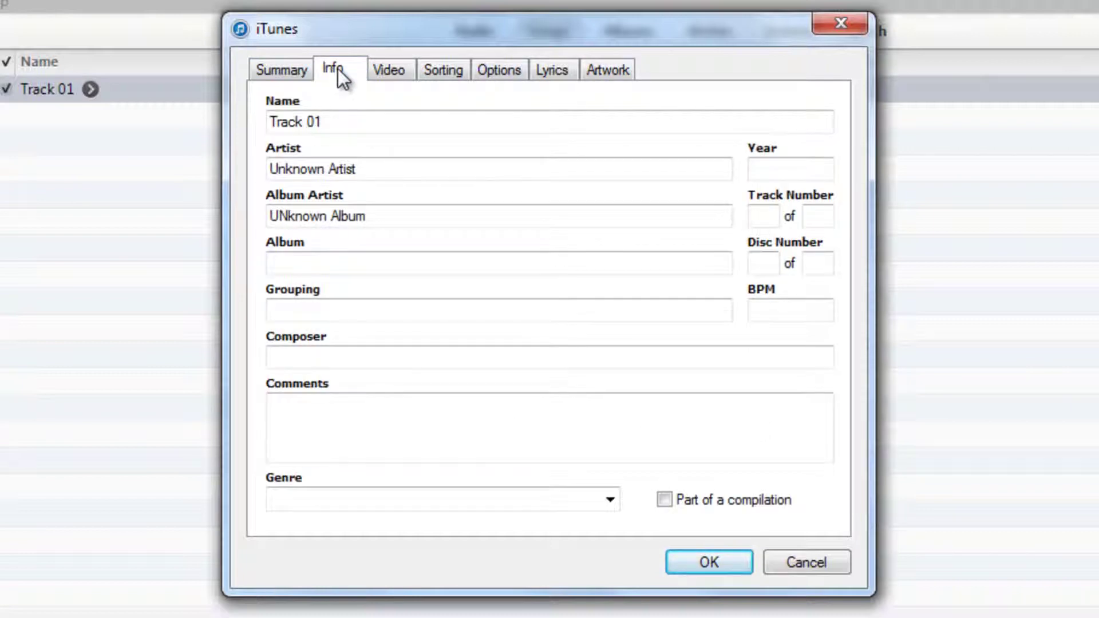
left_click(342, 117)
key("BackSpace")
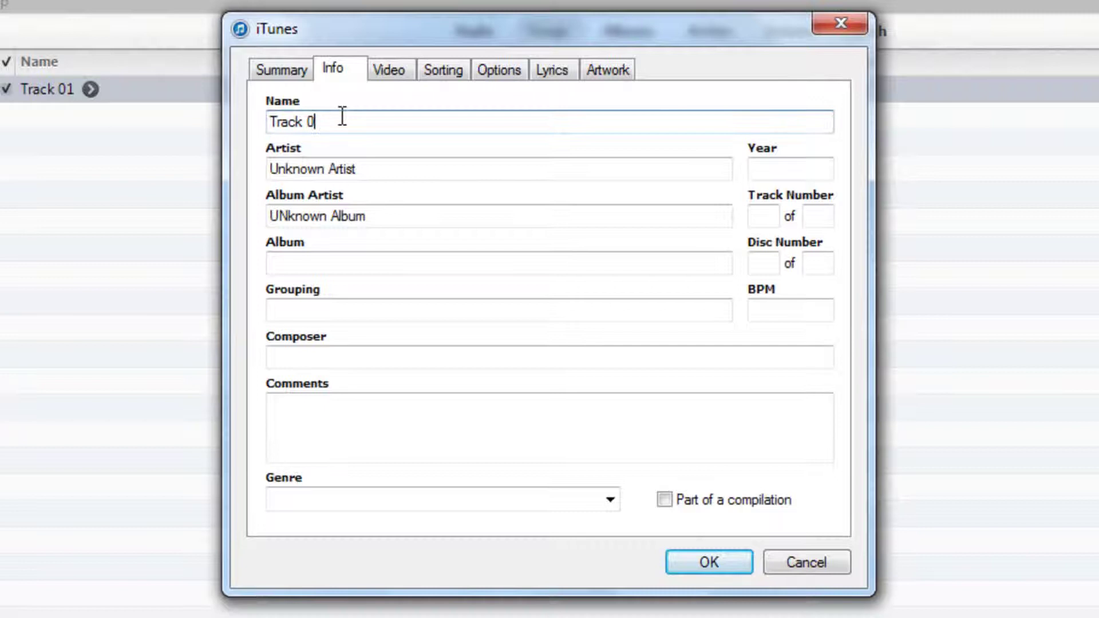
key("BackSpace")
key("BackSpace")
key("BackSpace")
key("BackSpace")
key("BackSpace")
key("BackSpace")
key("BackSpace")
type("Metal Storm - FC")
key("BackSpace")
type("A")
key("BackSpace")
type("ace the Slayer")
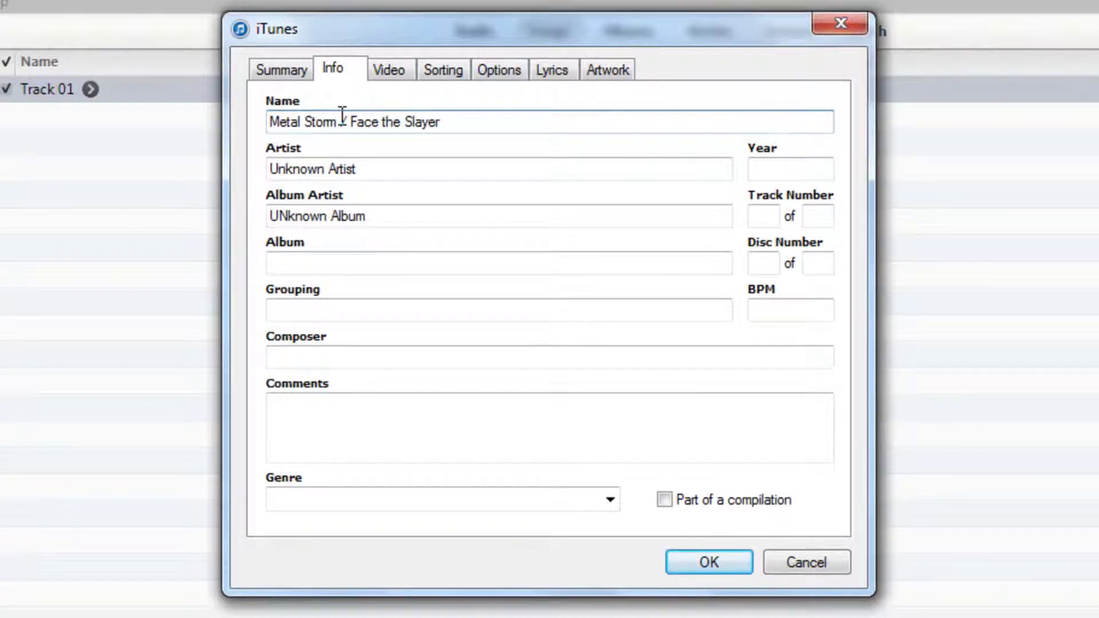
- Replace the track's unknown artist entry with "Slayer"
left_click(362, 174)
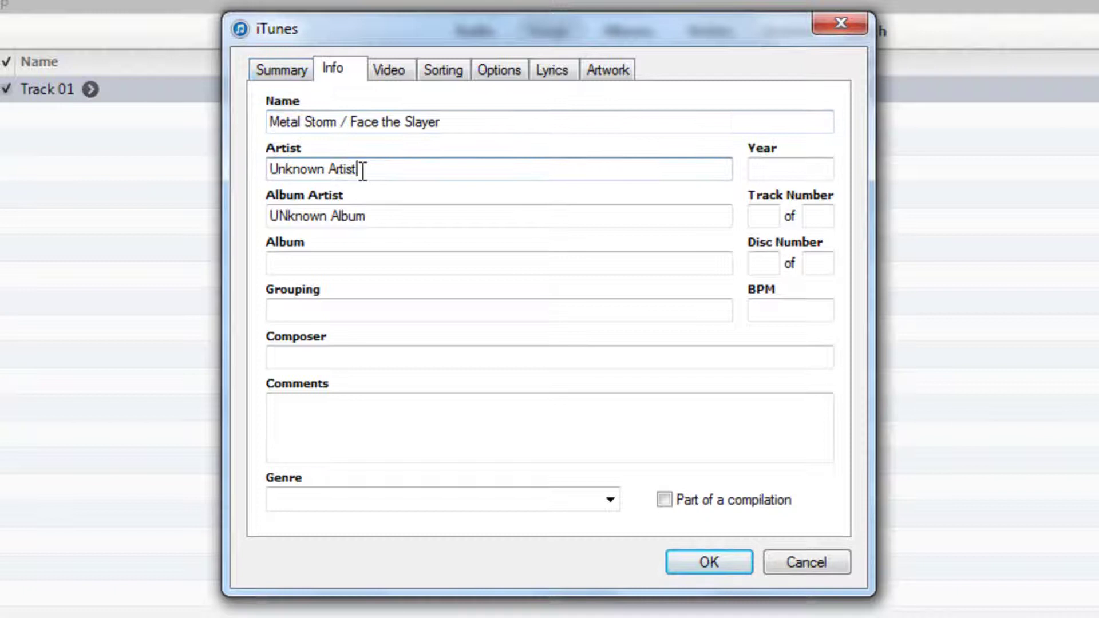
key("BackSpace")
key("BackSpace")
key("BackSpace")
key("BackSpace")
key("BackSpace")
key("BackSpace")
key("BackSpace")
key("BackSpace")
key("BackSpace")
key("BackSpace")
key("BackSpace")
key("BackSpace")
key("BackSpace")
key("BackSpace")
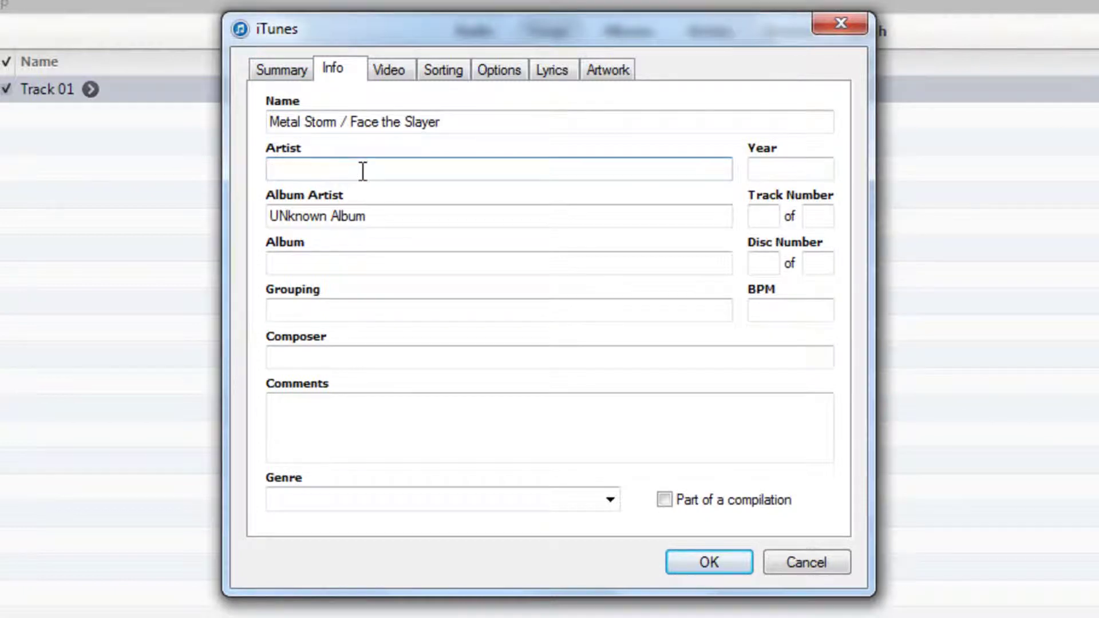
type("Slayer")
- Replace the track's album artist entry with "Slayer"
left_click(397, 215)
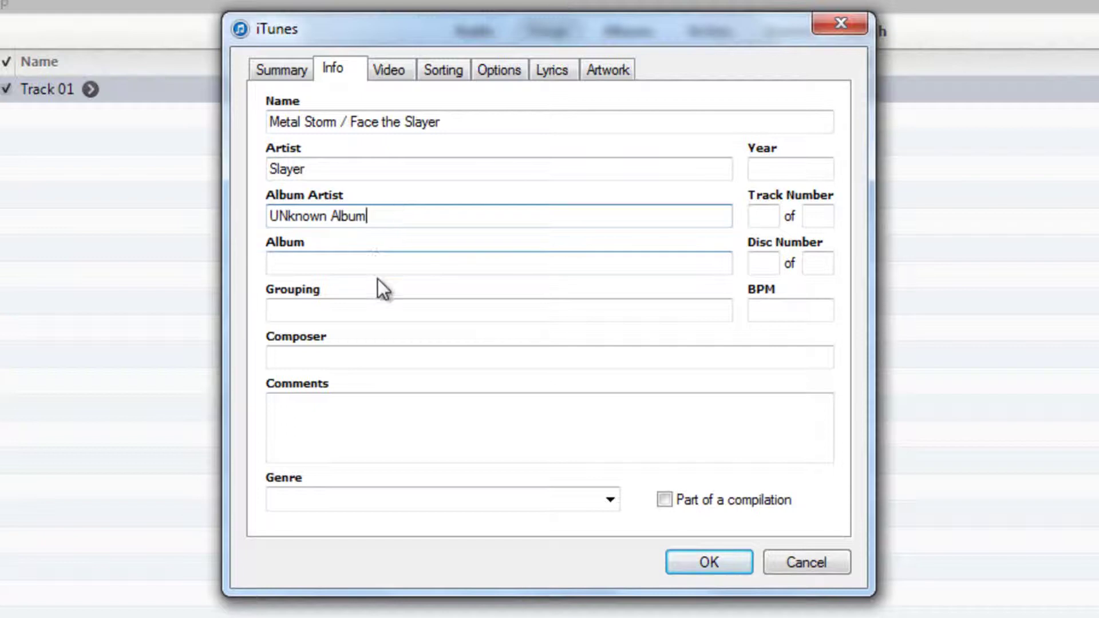
key("BackSpace")
key("BackSpace")
key("BackSpace")
key("BackSpace")
key("BackSpace")
key("BackSpace")
key("BackSpace")
key("BackSpace")
key("BackSpace")
key("BackSpace")
key("BackSpace")
key("BackSpace")
key("BackSpace")
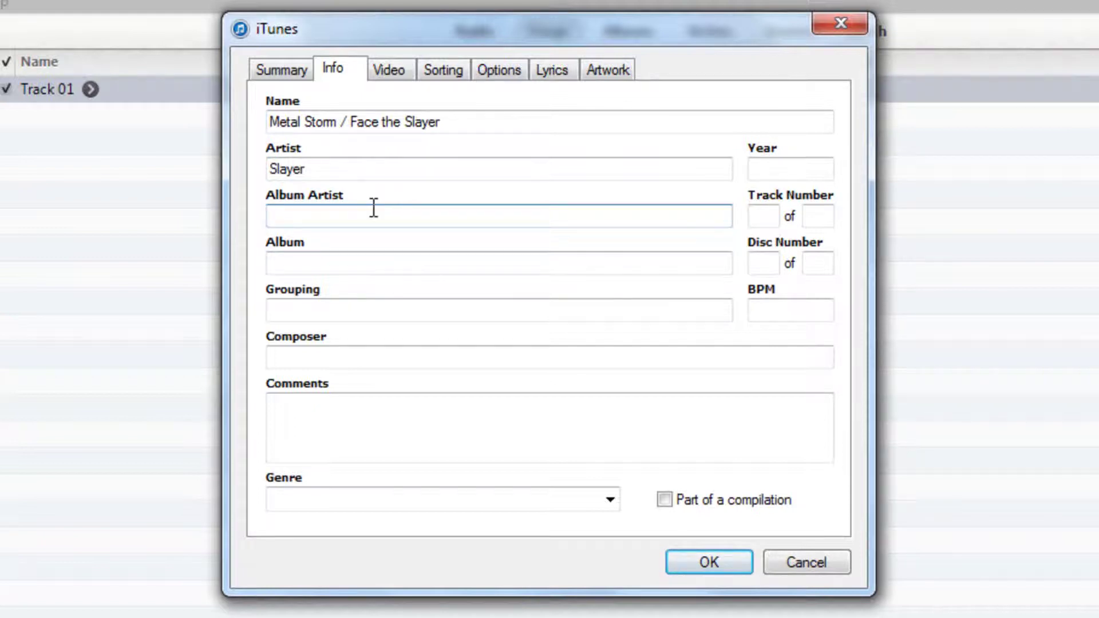
type("Slayer")
- Set the album to "Show No Mercy" and the genre to "Thrash Metal", saving the track info
left_click(339, 262)
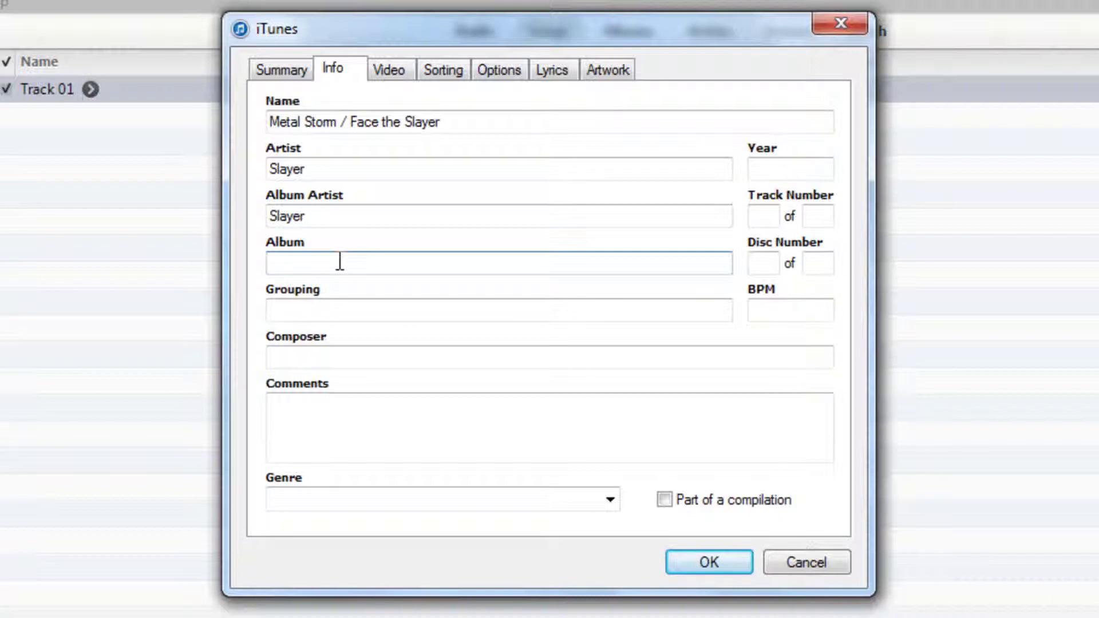
type("Show No Mercy")
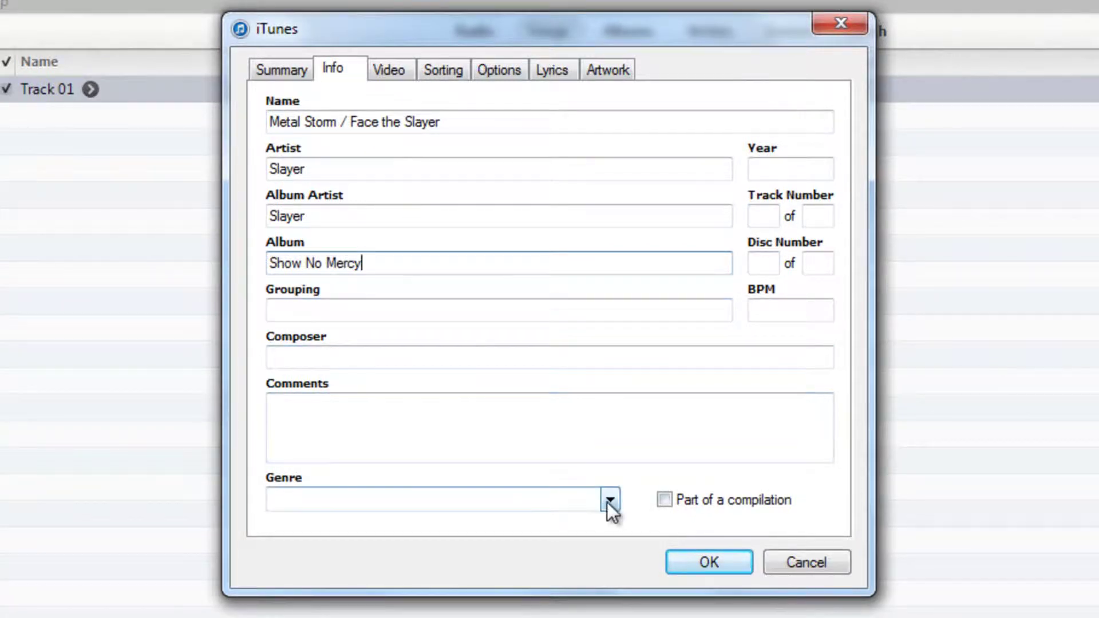
left_click(548, 504)
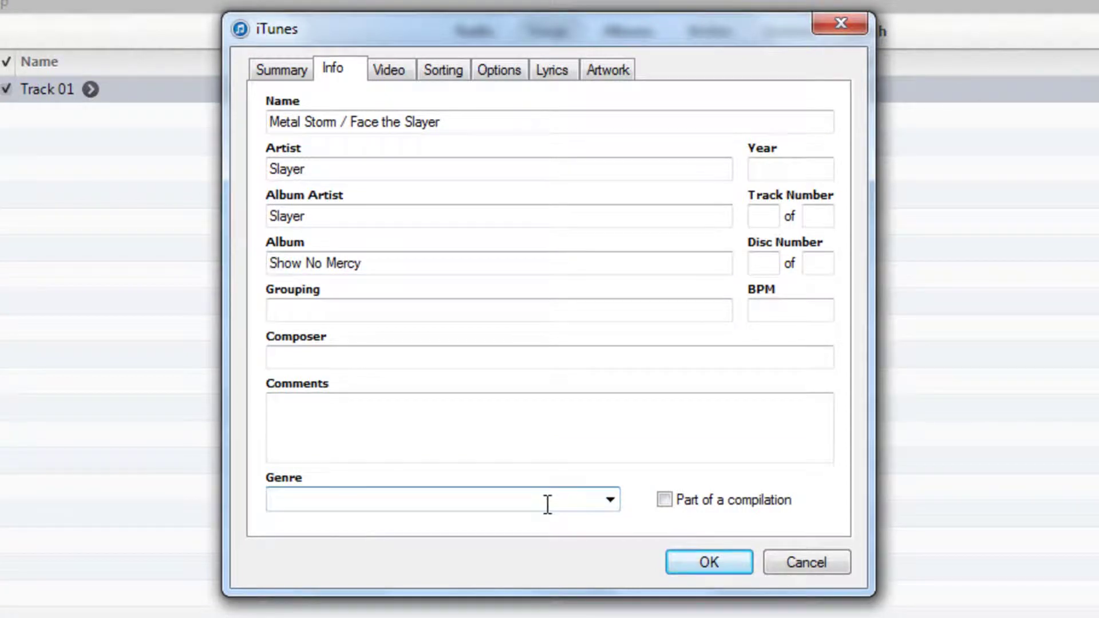
type("Thrash Metal")
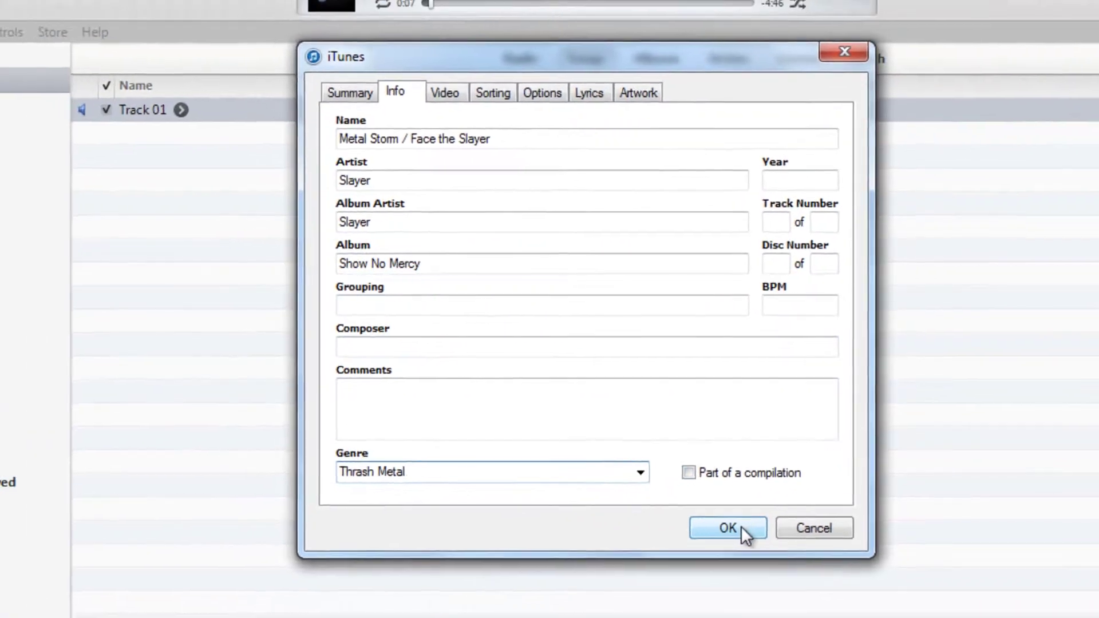
left_click(741, 527)
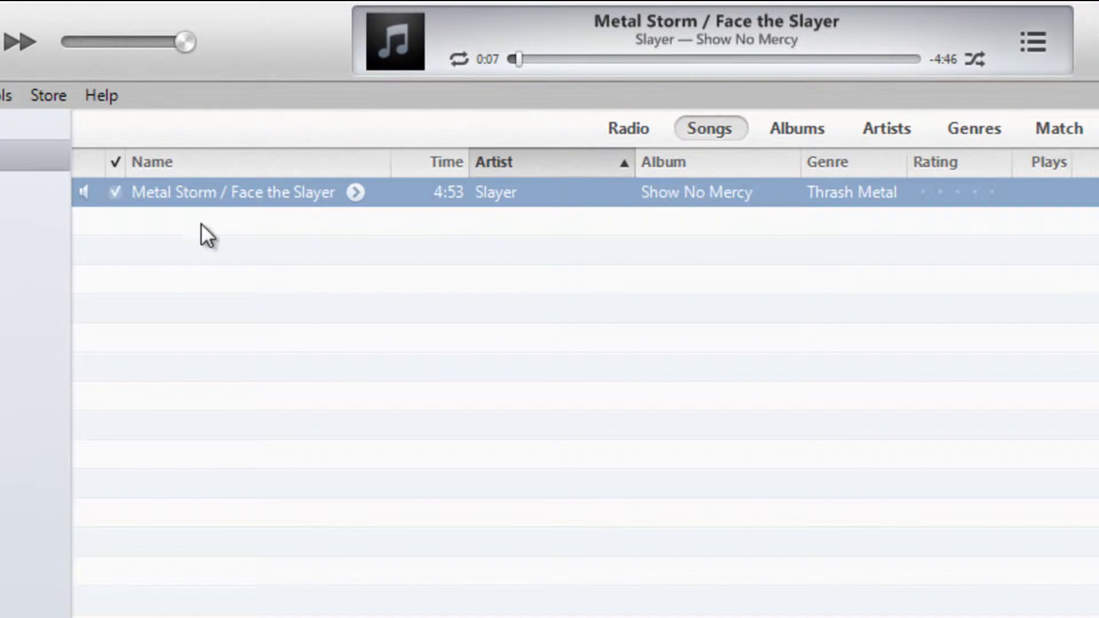
- Reopen the info of the renamed track to review its tags, and close it without changes
right_click(197, 193)
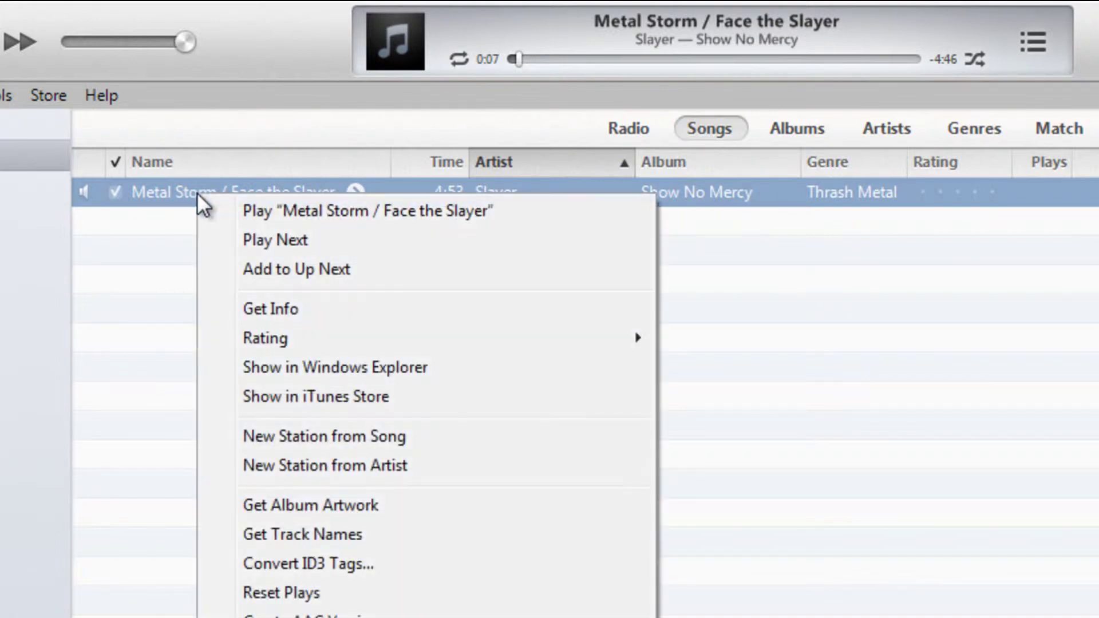
left_click(269, 309)
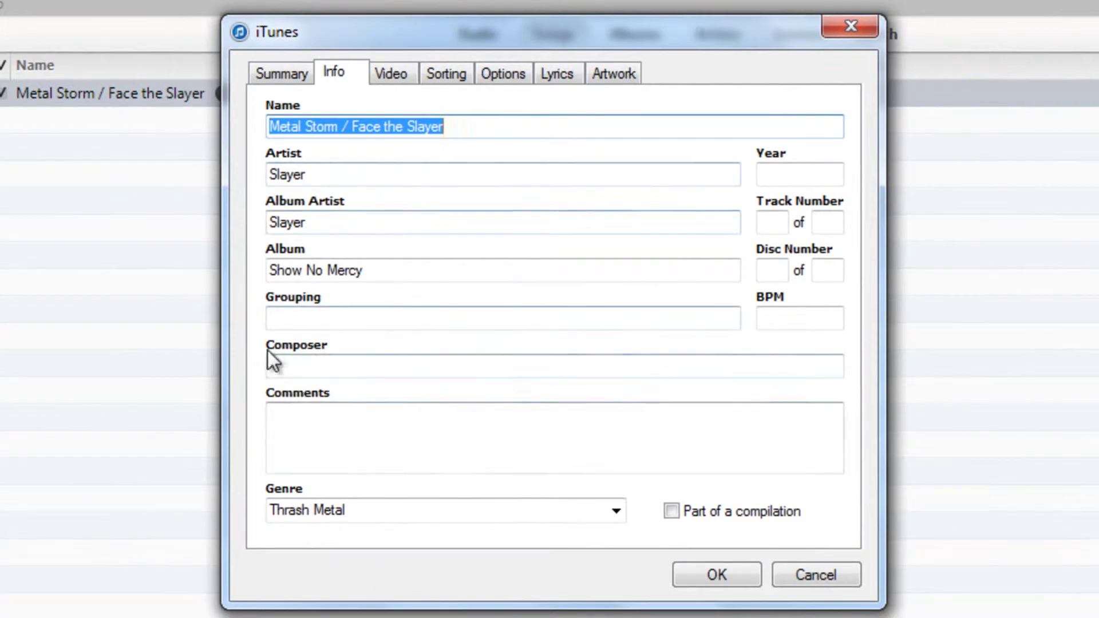
left_click(854, 18)
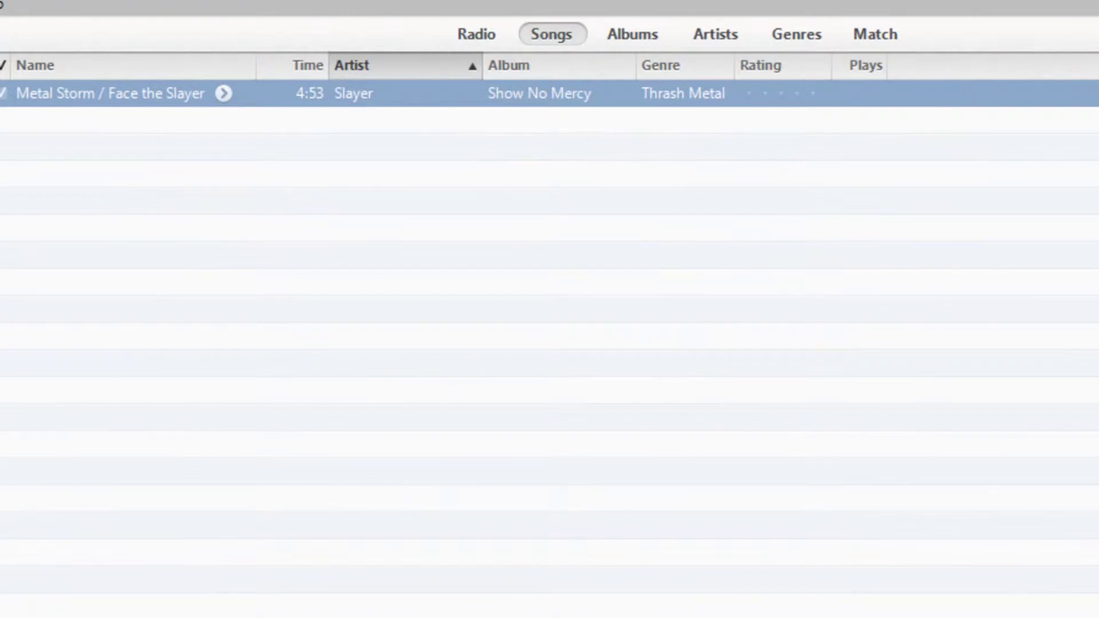